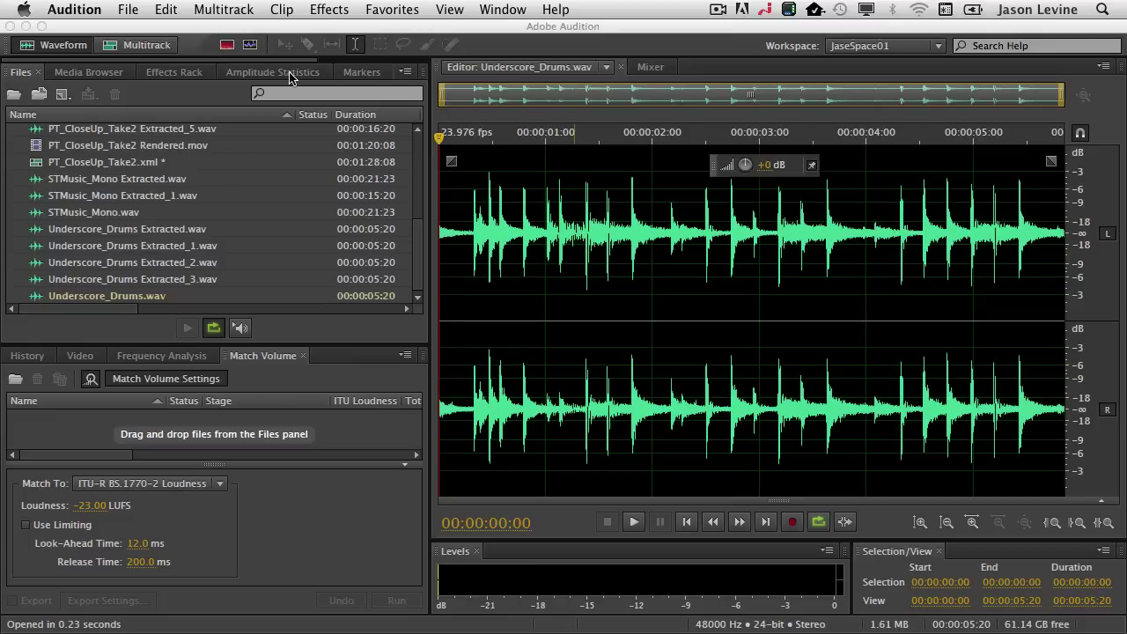
Scan Underscore_Drums.wav in Amplitude Statistics, showing -3.13/-3.31 dB peak and -19.92 LUFS loudness.
left_click(290, 76)
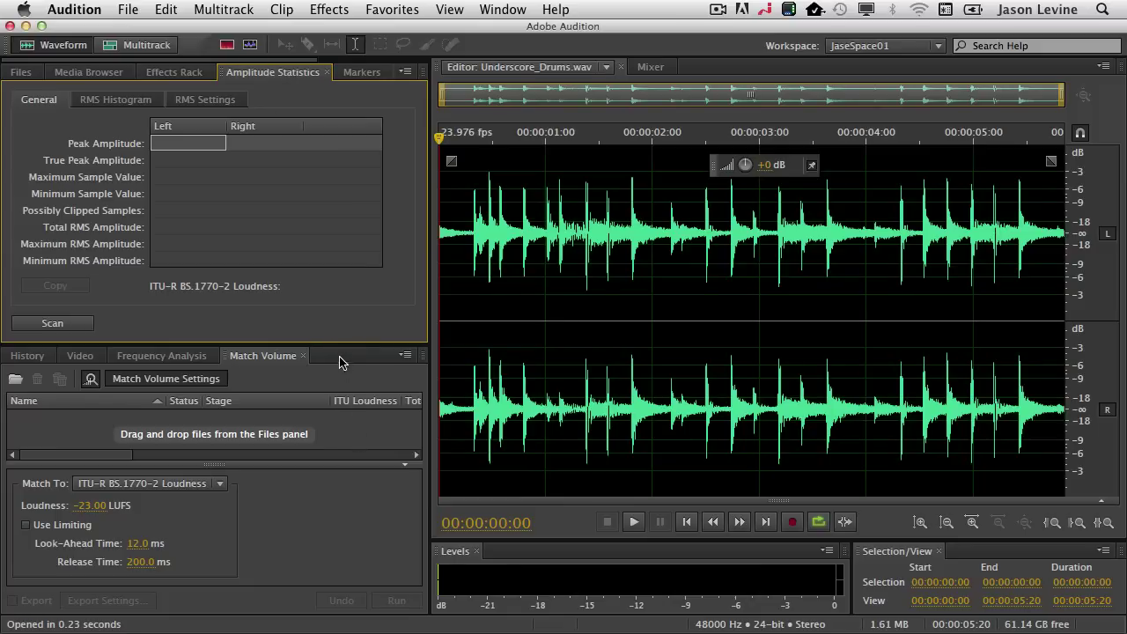
left_click_drag(336, 345, 338, 446)
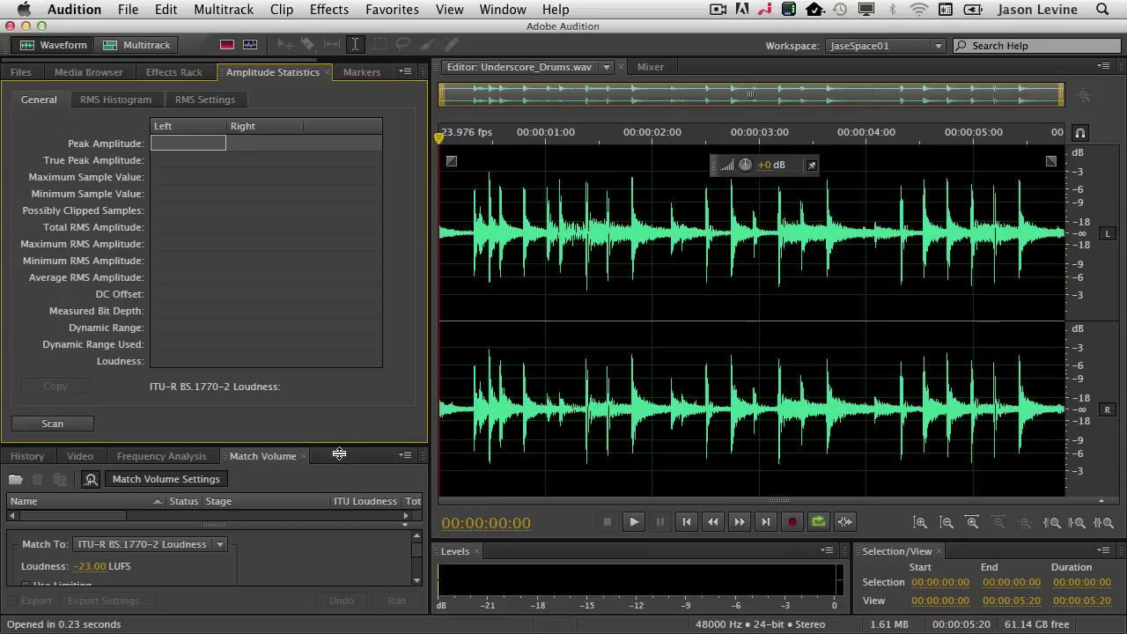
left_click(498, 9)
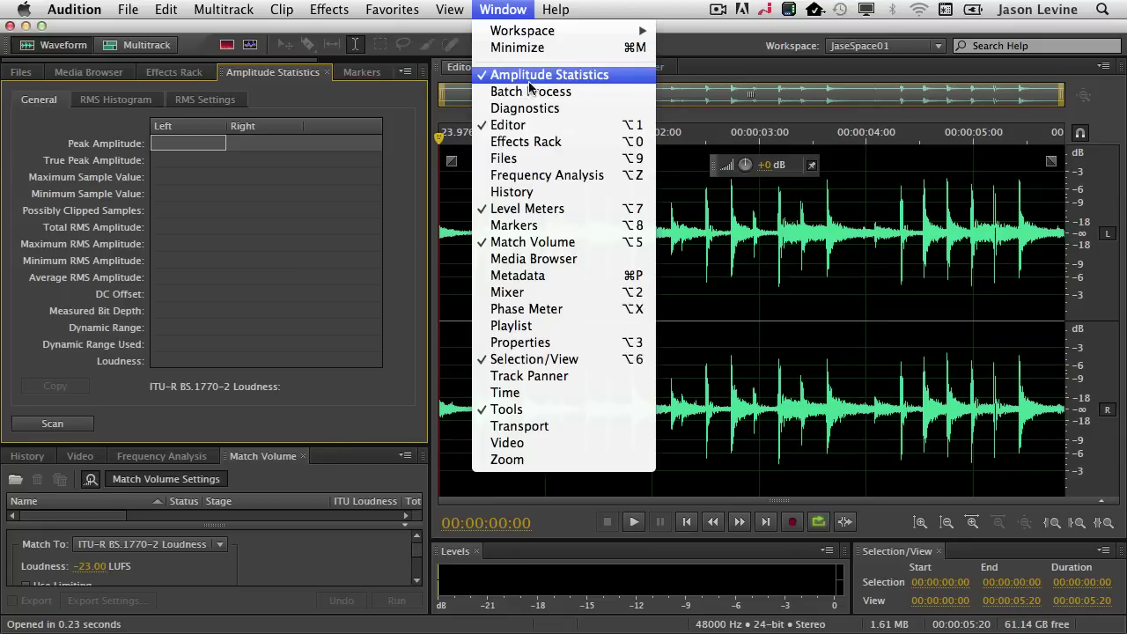
left_click(94, 246)
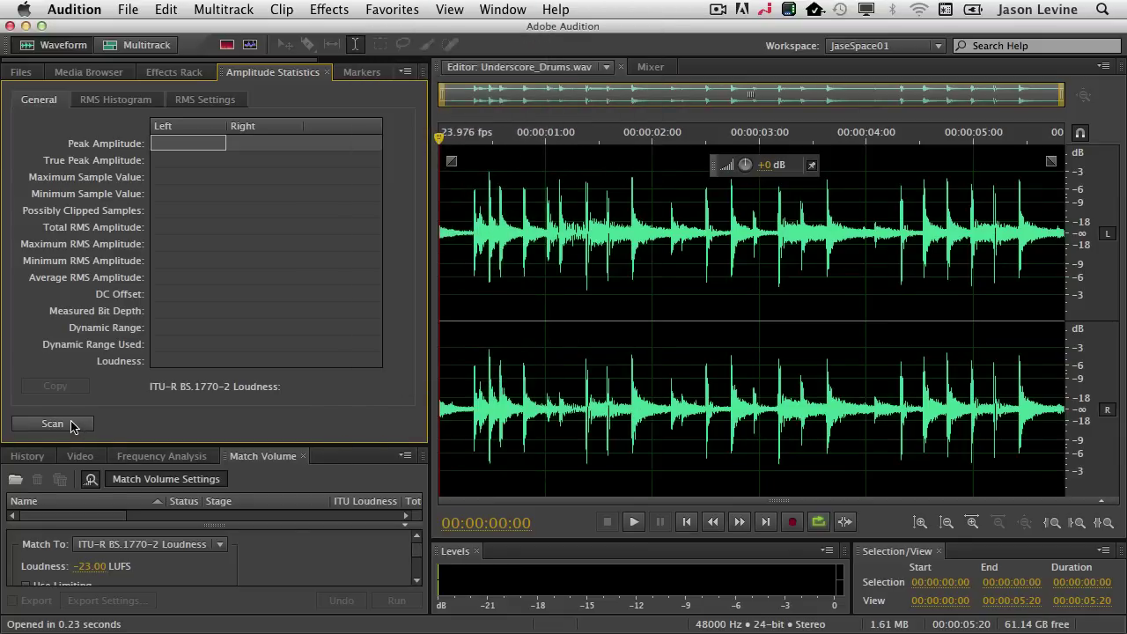
left_click(71, 426)
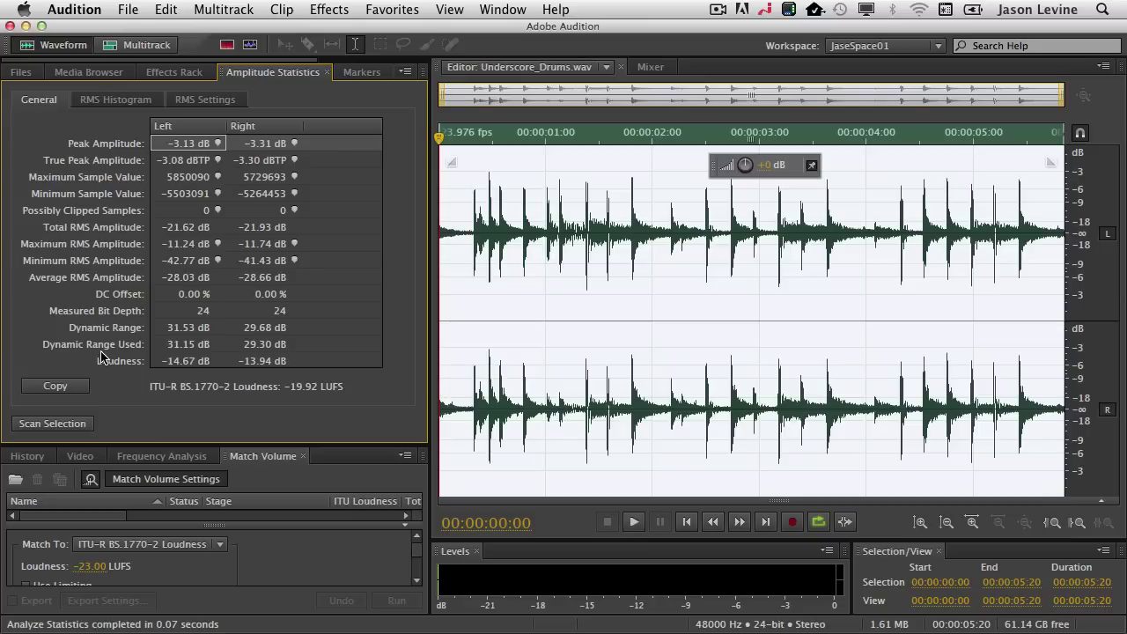
Enlarge the Match Volume panel and hide its Match Volume Settings.
left_click(16, 73)
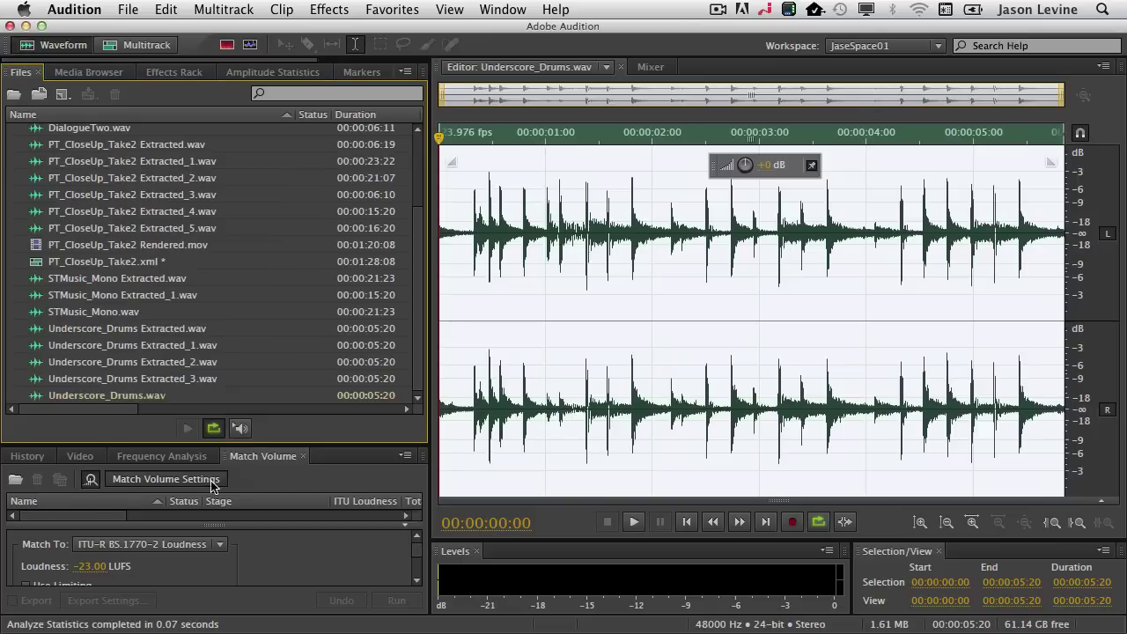
left_click_drag(233, 444, 238, 334)
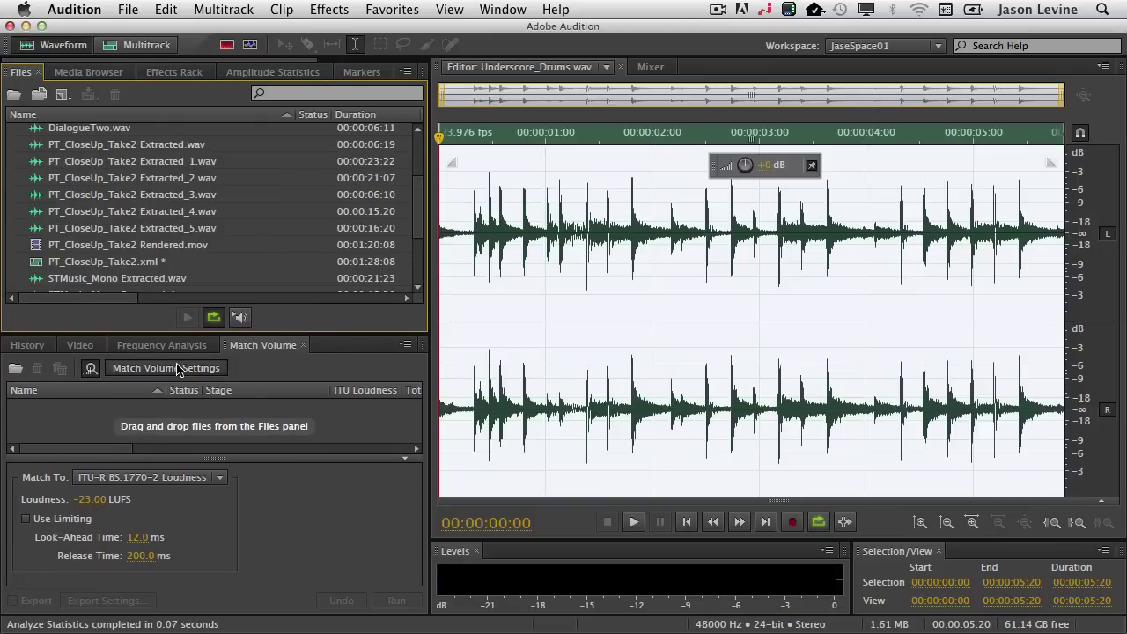
left_click(178, 368)
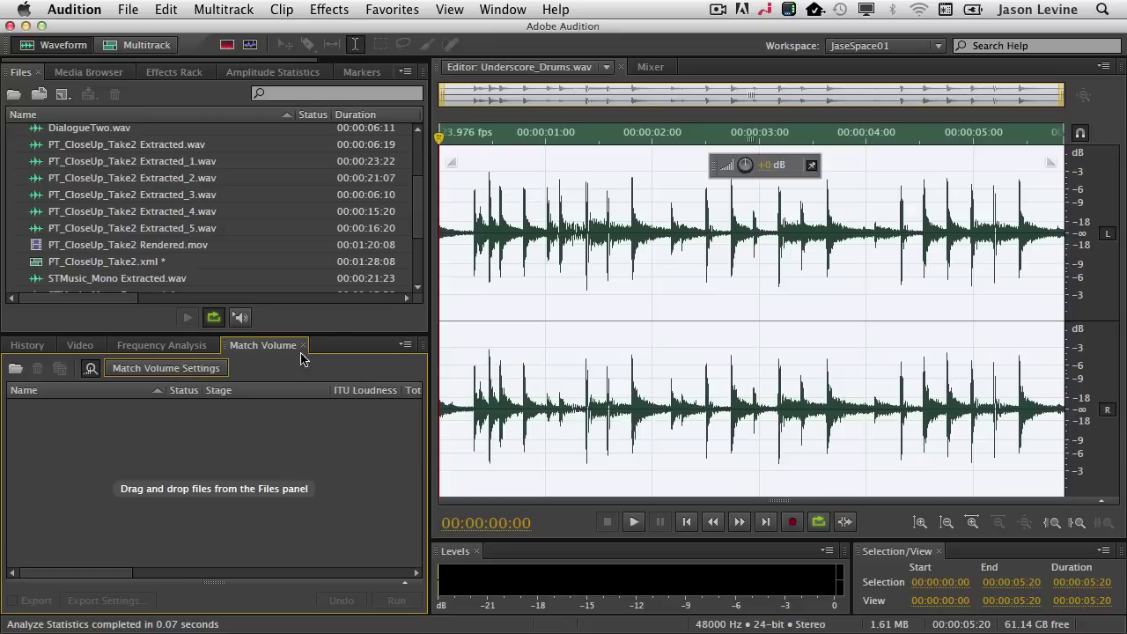
left_click(498, 8)
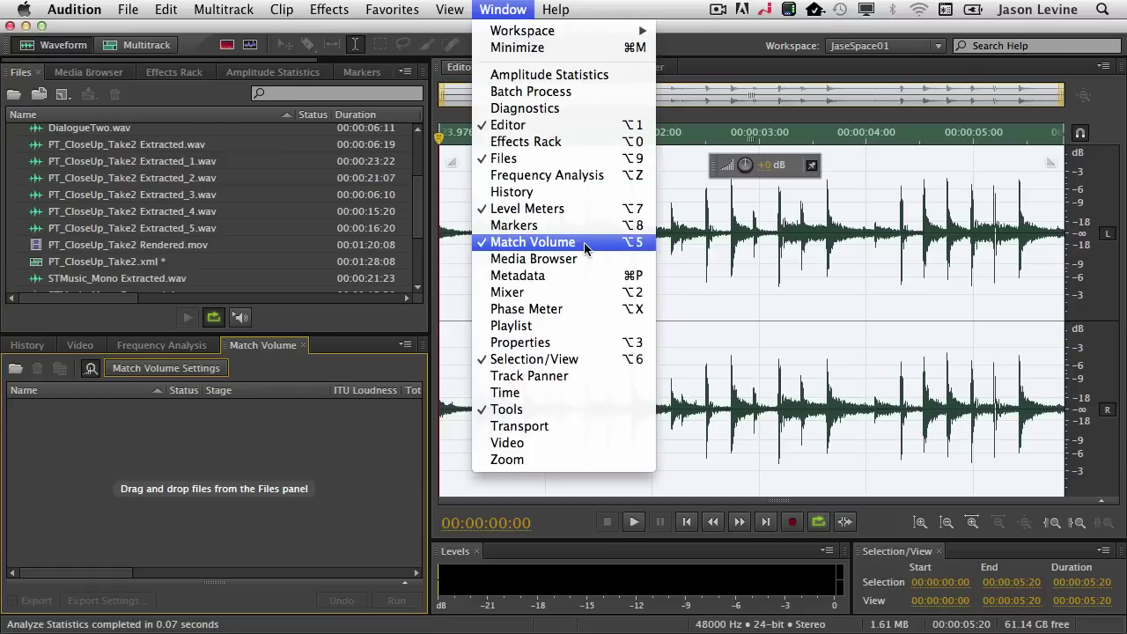
left_click(103, 110)
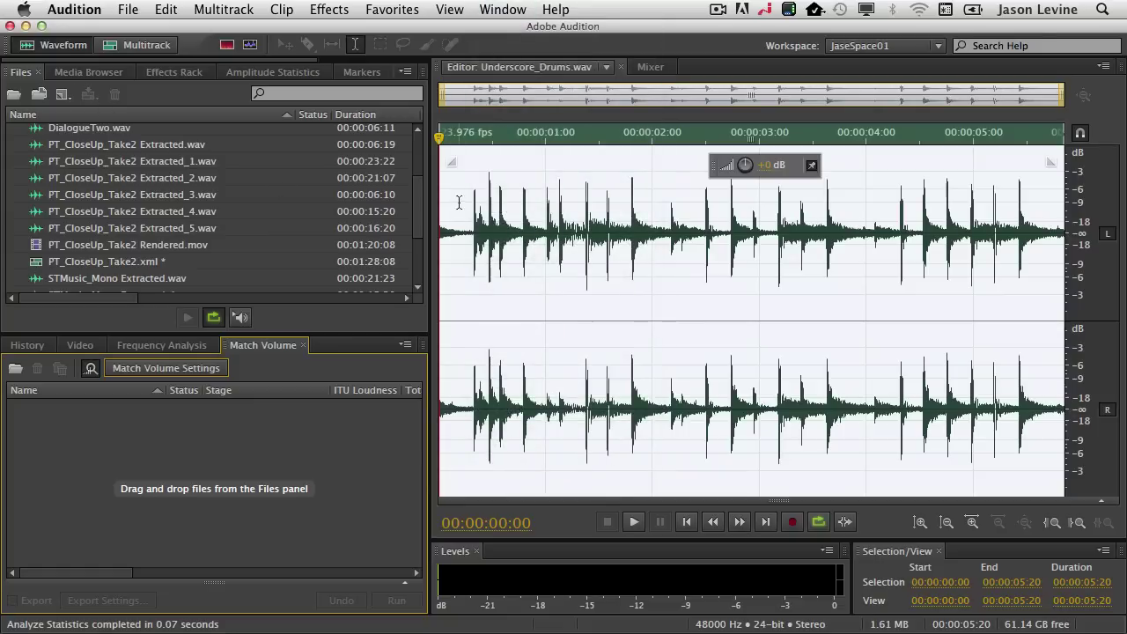
left_click_drag(417, 200, 417, 136)
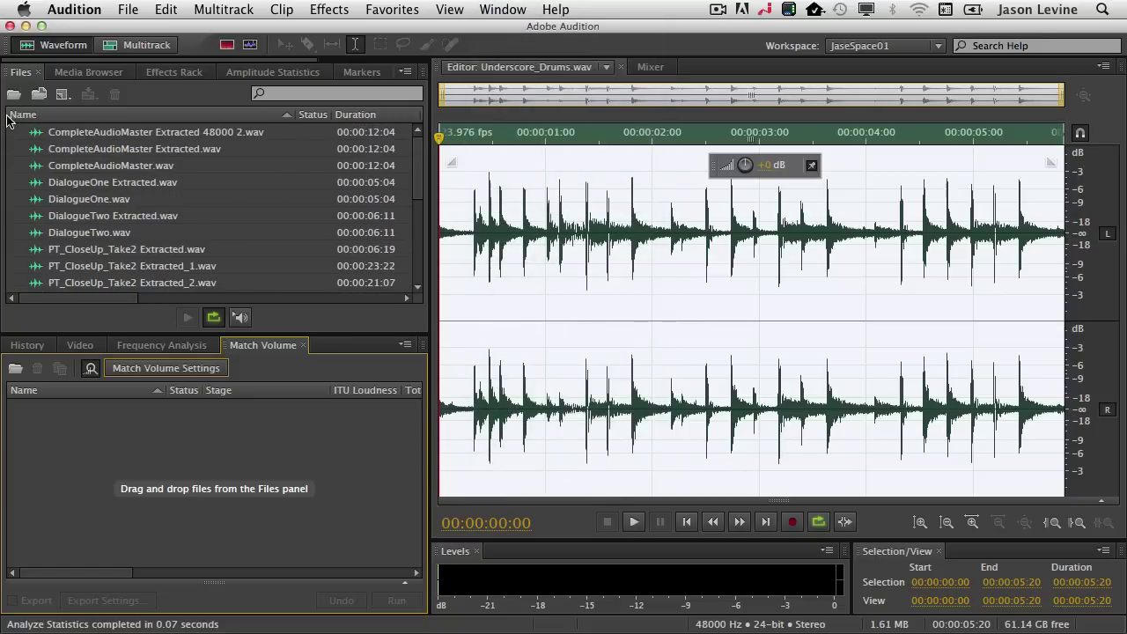
Add CompleteAudioMaster, DialogueOne, DialogueTwo, STMusic_Mono and Underscore_Drums to Match Volume and review their loudness.
left_click_drag(32, 166, 115, 468)
left_click_drag(42, 199, 125, 448)
left_click_drag(34, 232, 149, 465)
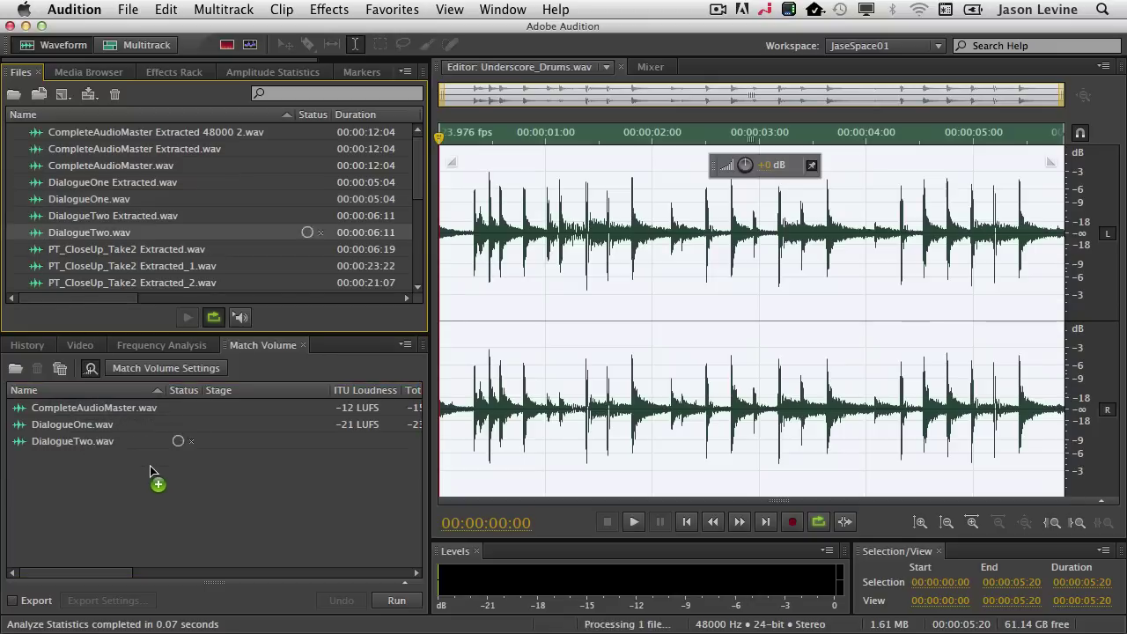
scroll(420, 198, "down", 2)
scroll(420, 197, "down", 4)
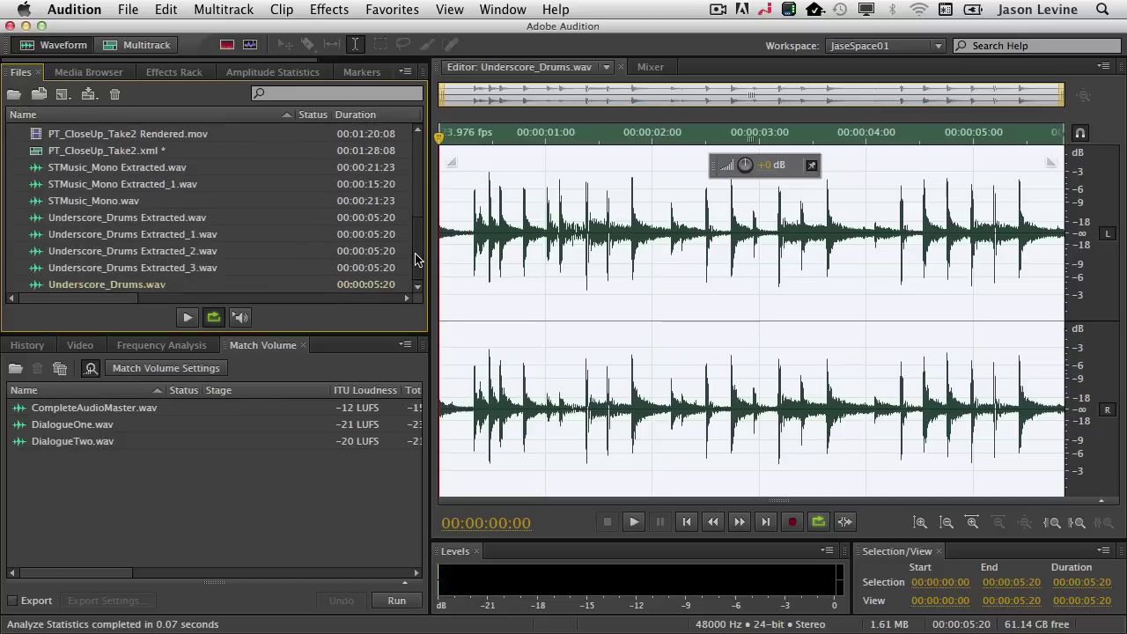
left_click_drag(39, 201, 100, 476)
left_click_drag(36, 291, 85, 482)
key("grave")
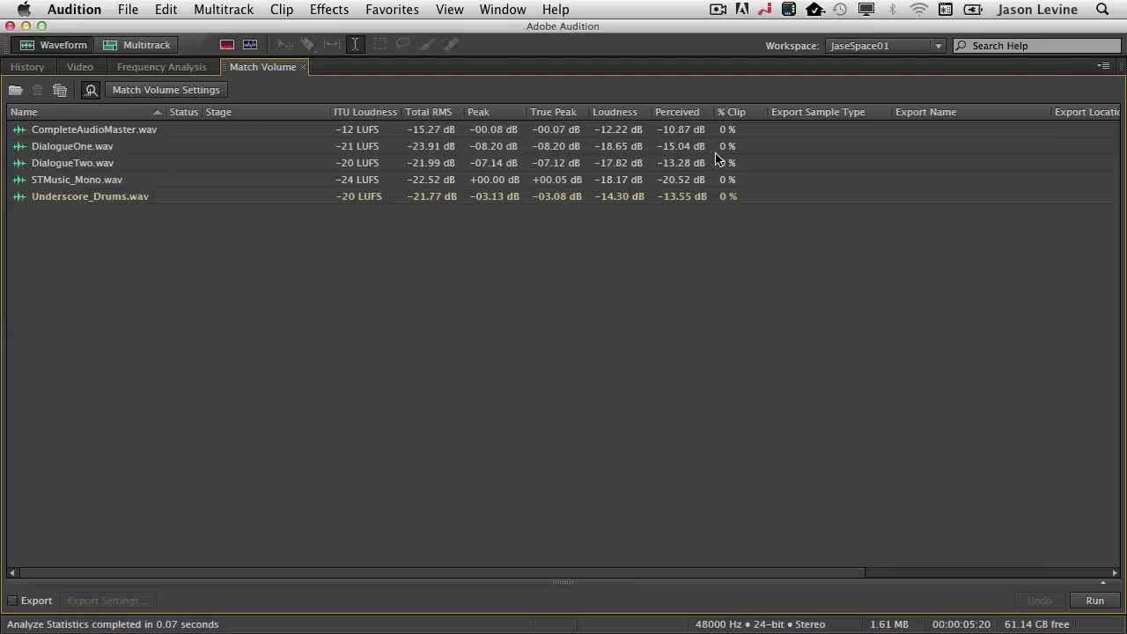
key("grave")
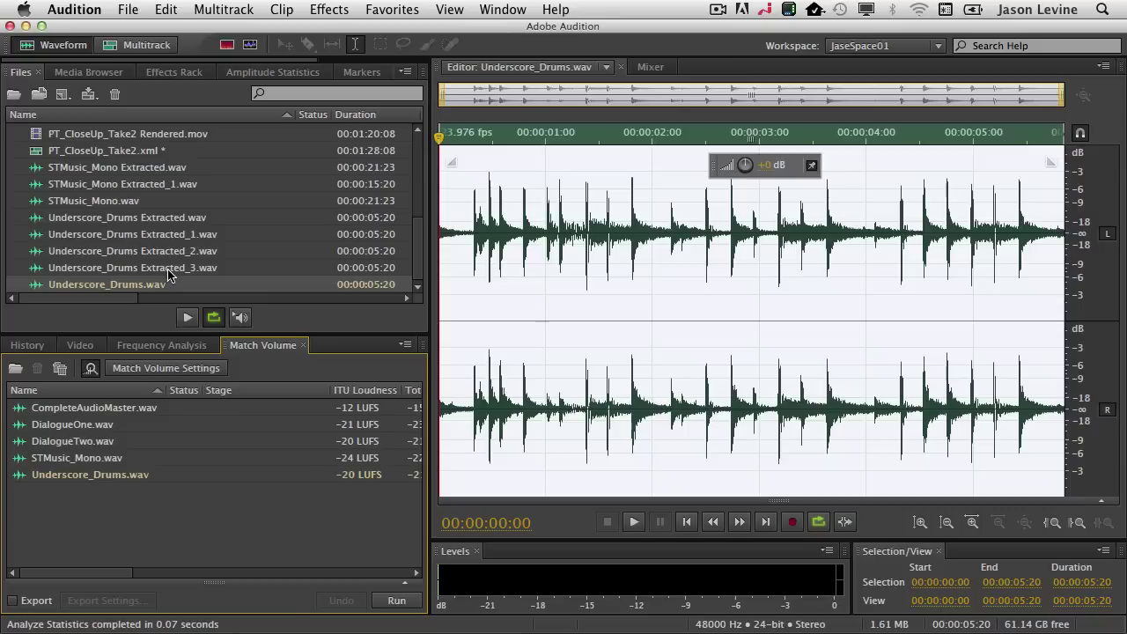
Set the Match Volume target to ITU-R BS.1770-2 Loudness at -12 LUFS.
left_click(161, 368)
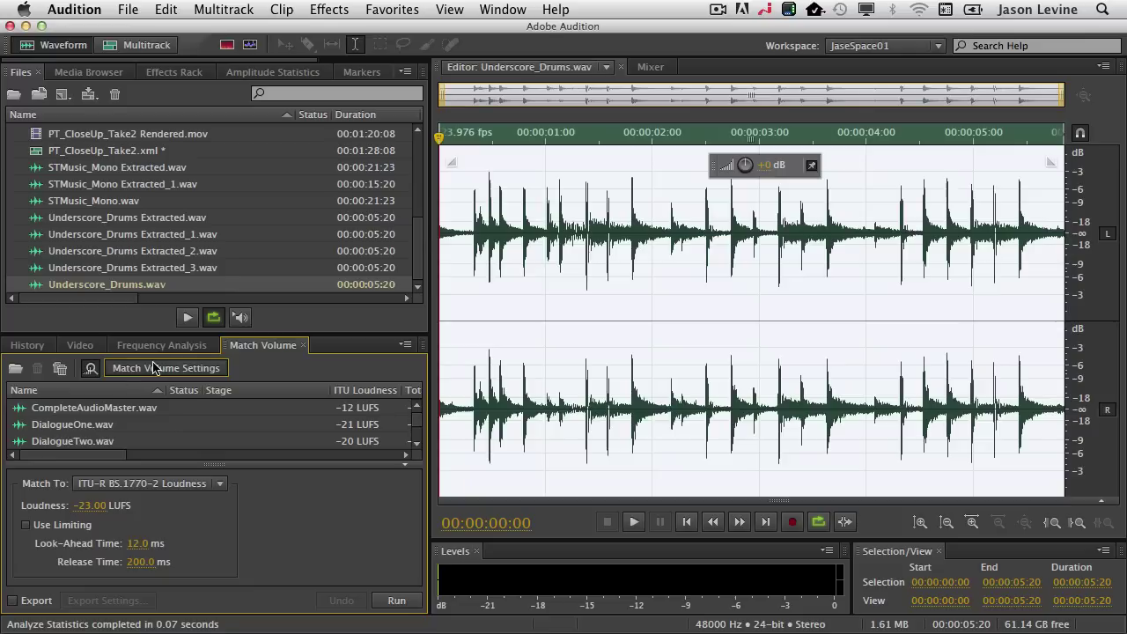
left_click(220, 485)
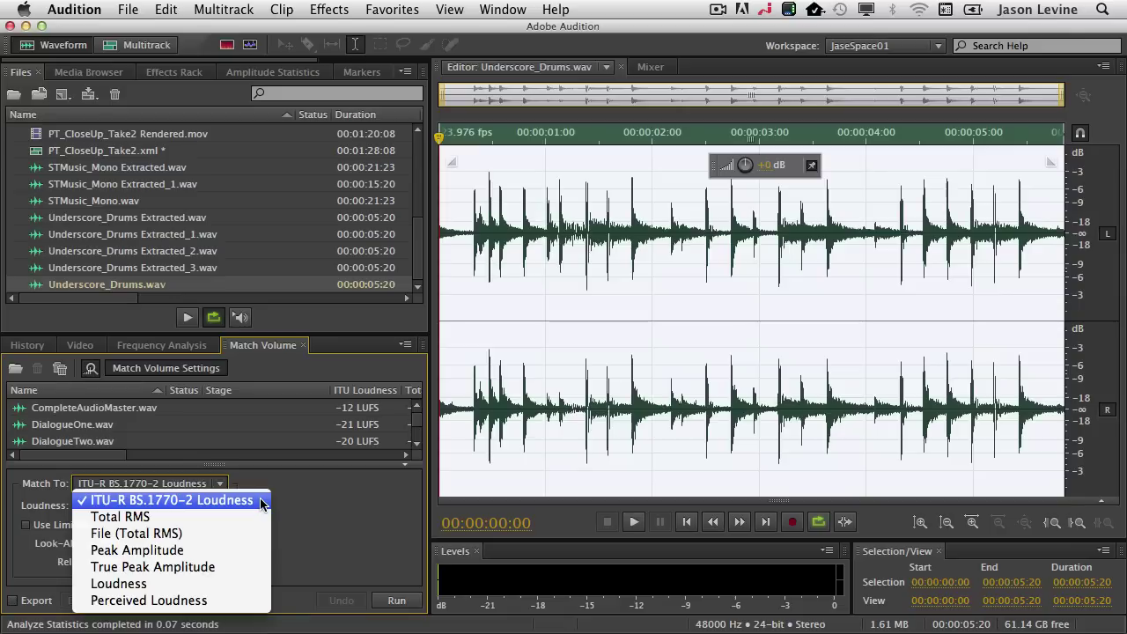
left_click(261, 501)
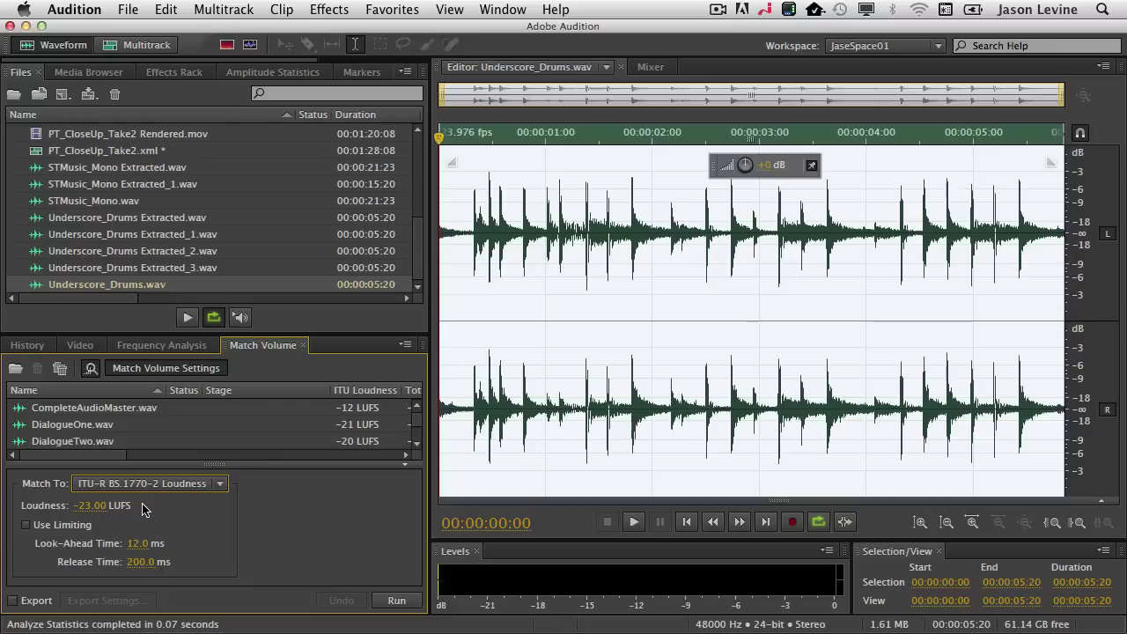
left_click(92, 509)
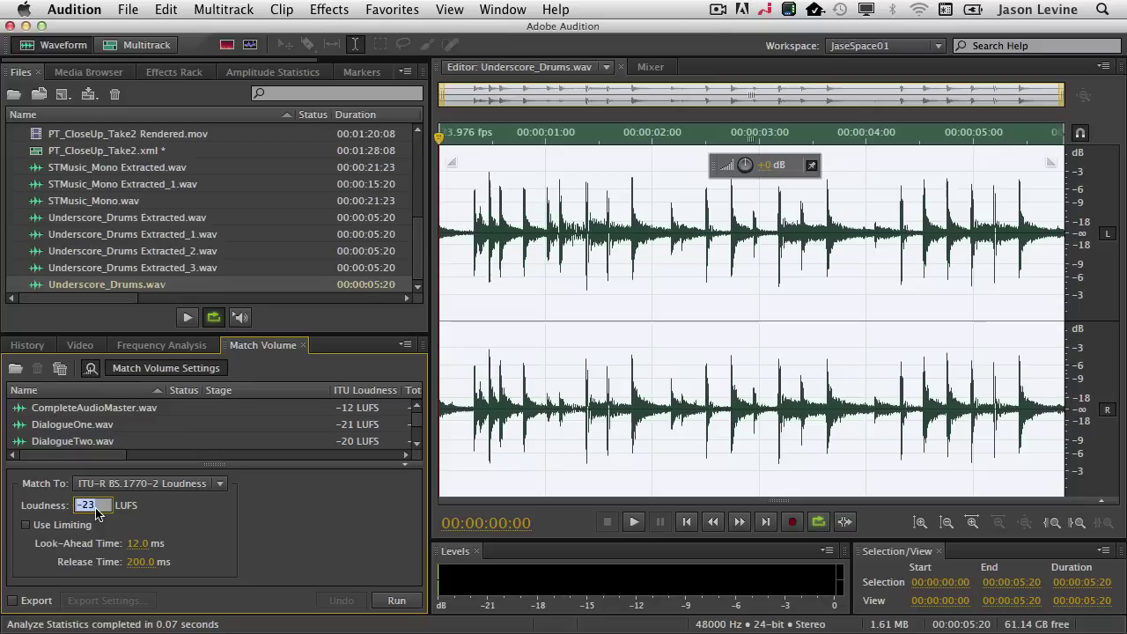
type("-12")
key("Return")
Run Match Volume so every listed file reaches -12 LUFS, reviewing the results maximized.
left_click(407, 604)
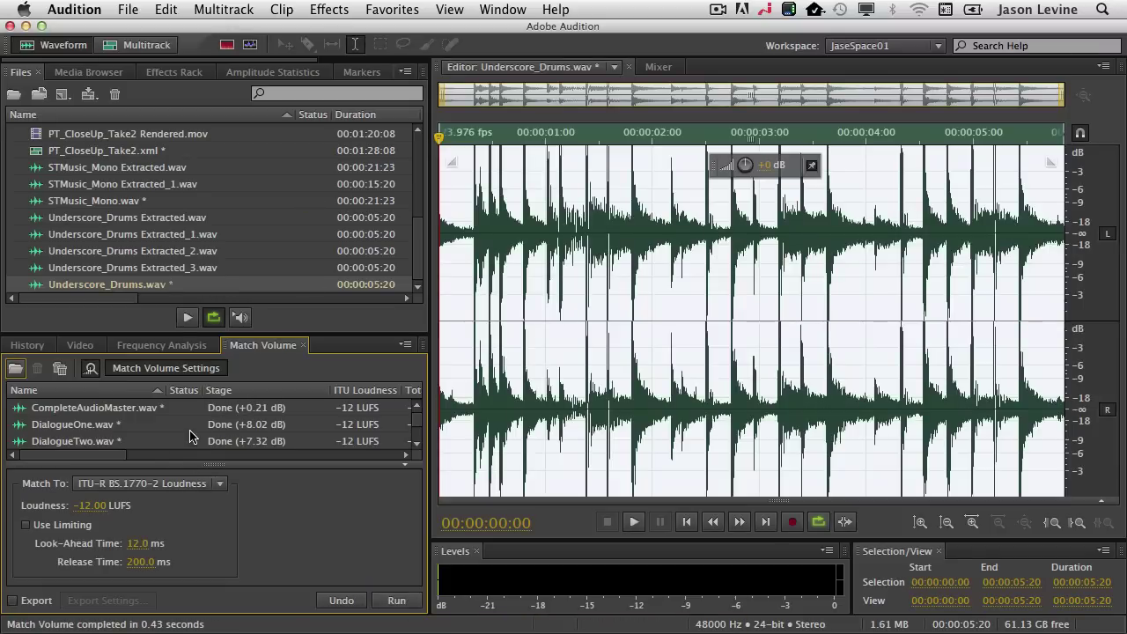
key("grave")
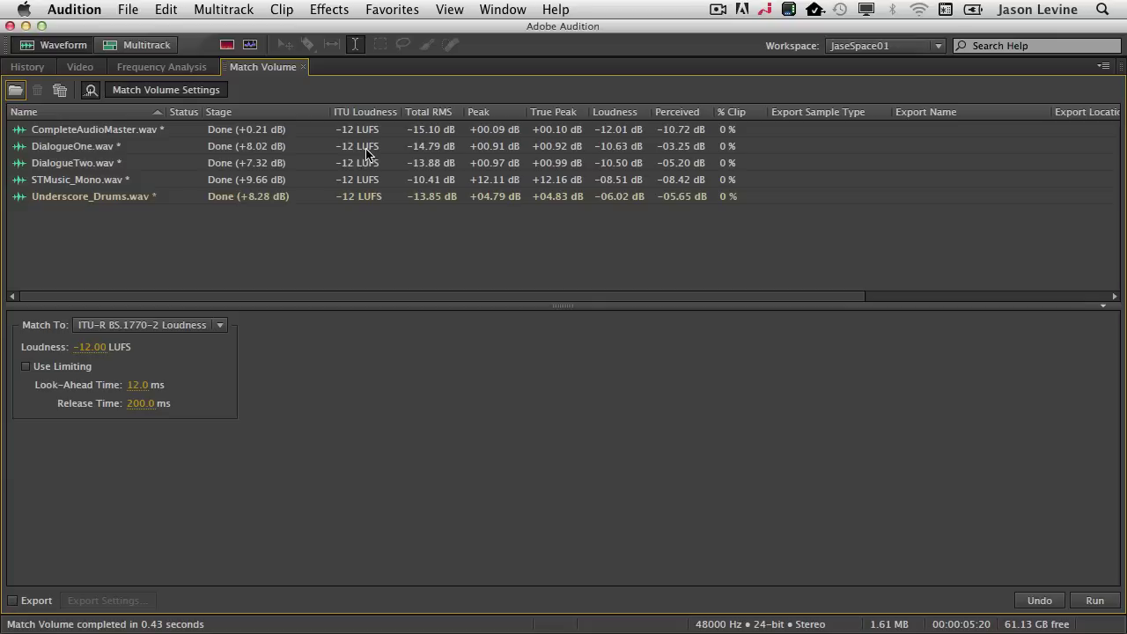
key("grave")
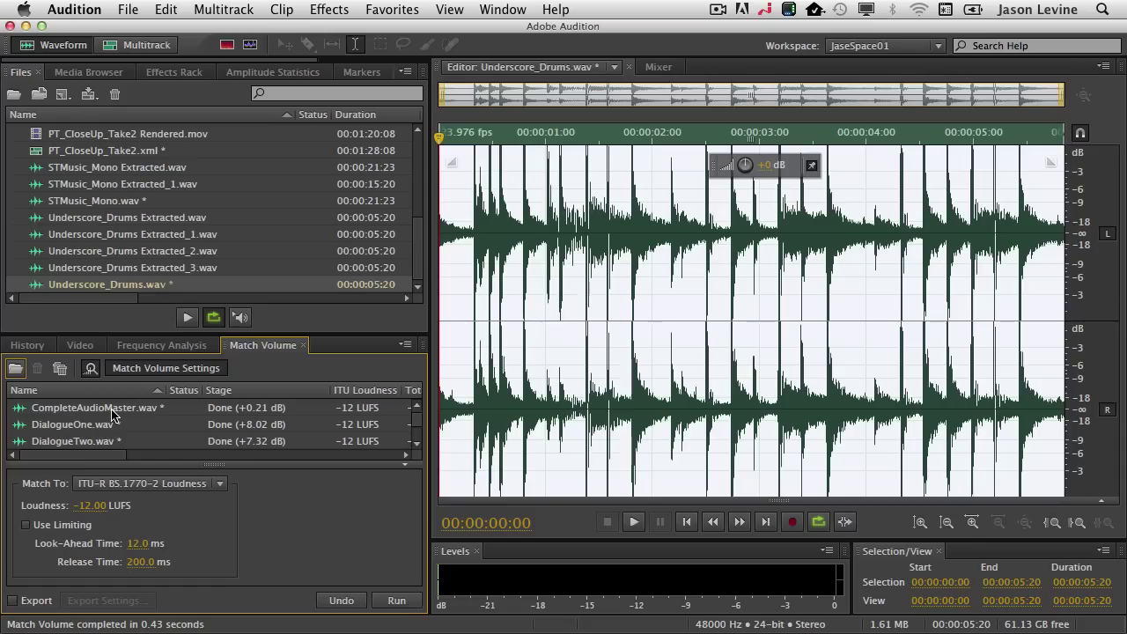
Send the PT_CloseUp_Take2 sequence from Premiere Pro to Audition as a multitrack session.
key("super+Tab")
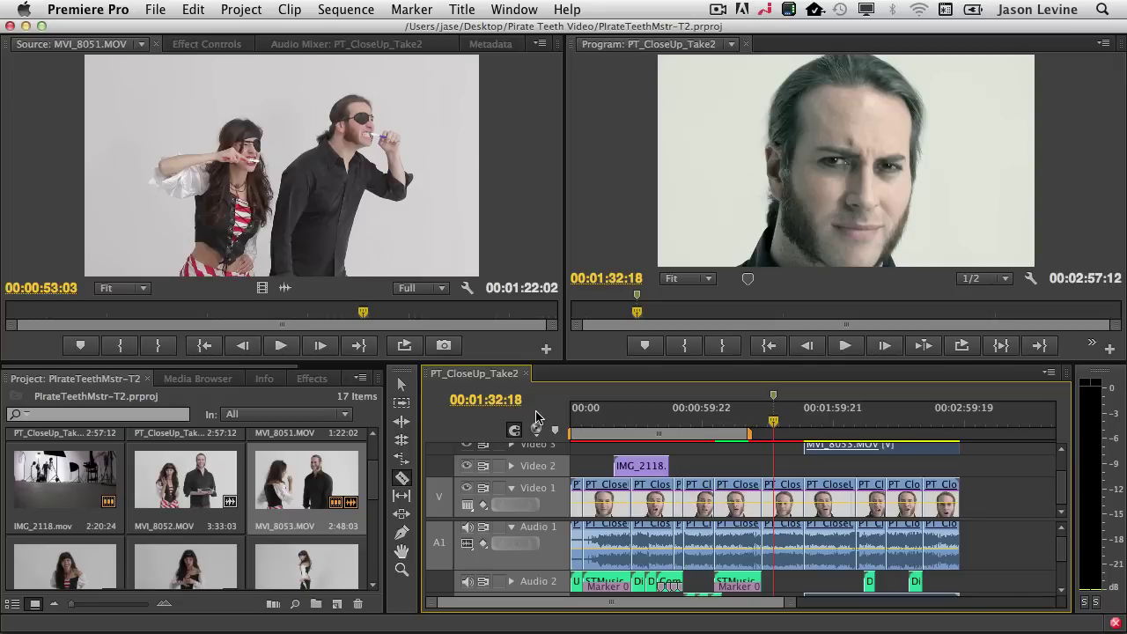
left_click(237, 8)
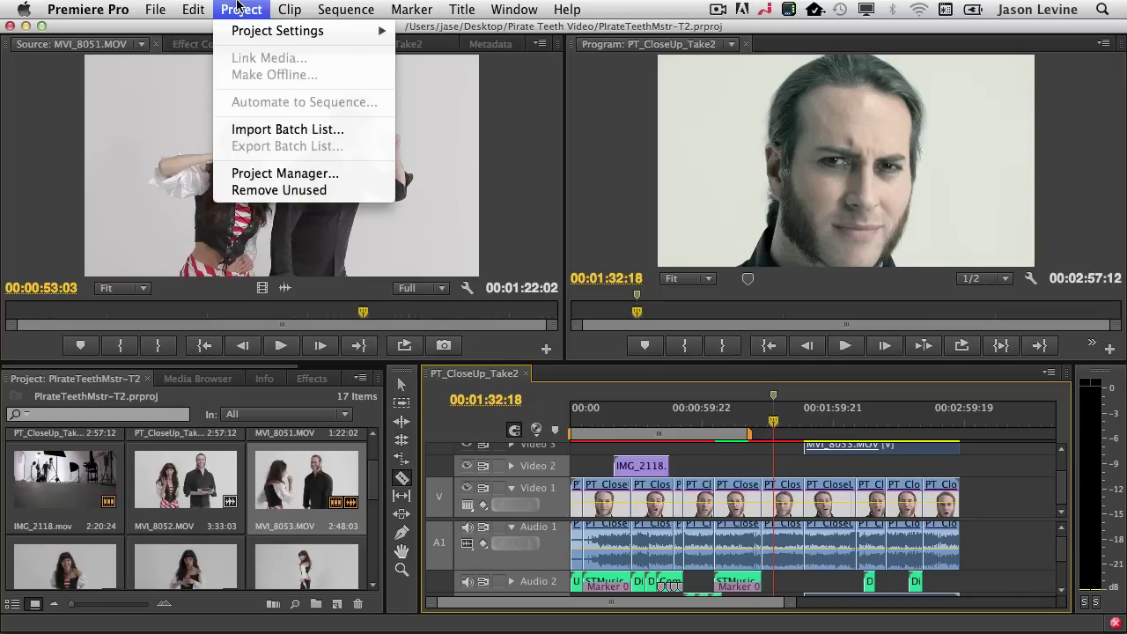
mouse_move(192, 8)
mouse_move(381, 354)
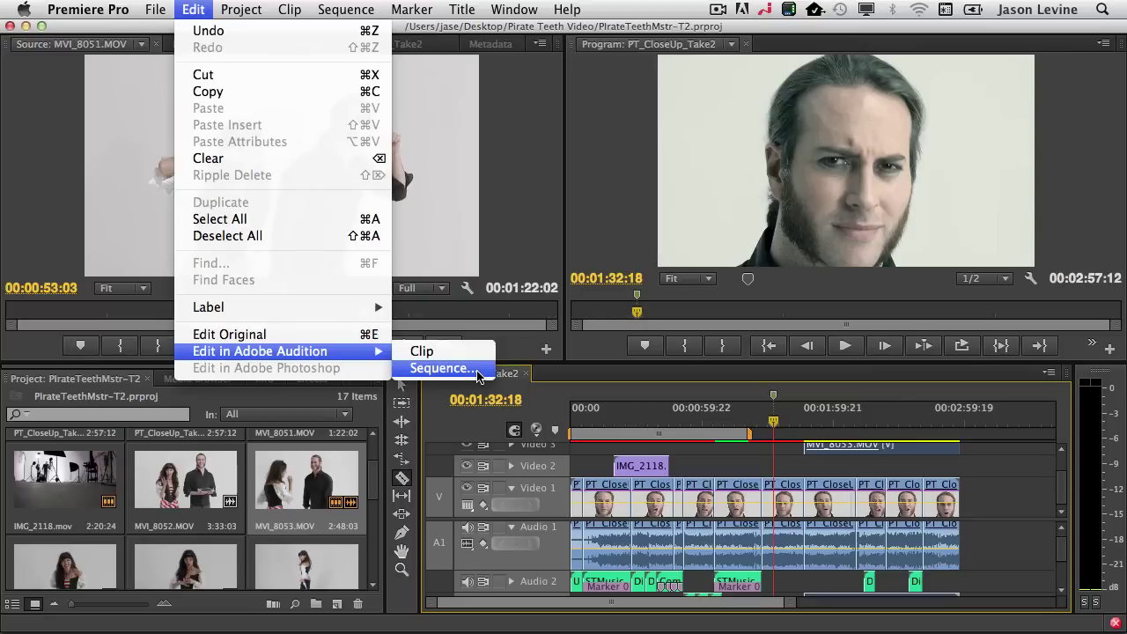
left_click(440, 369)
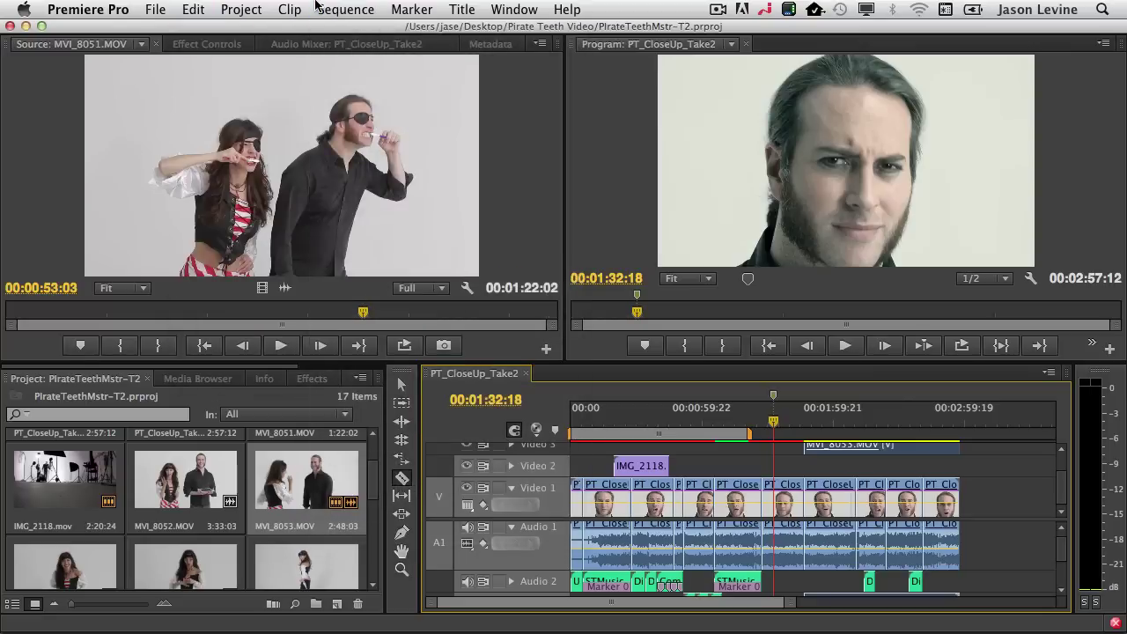
key("super+Tab")
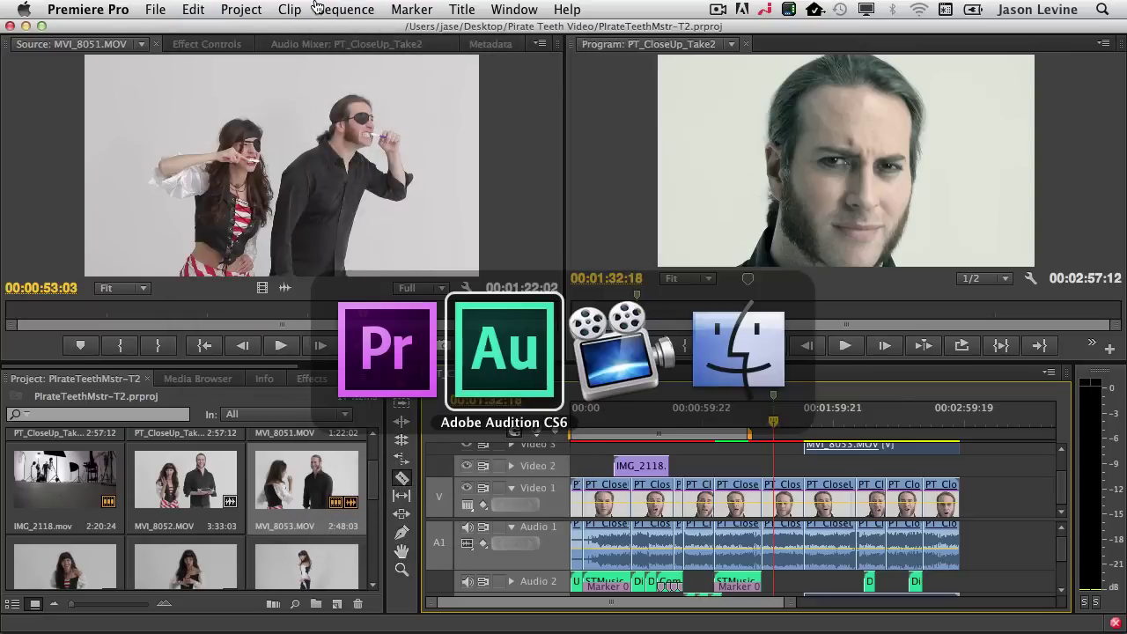
left_click(120, 45)
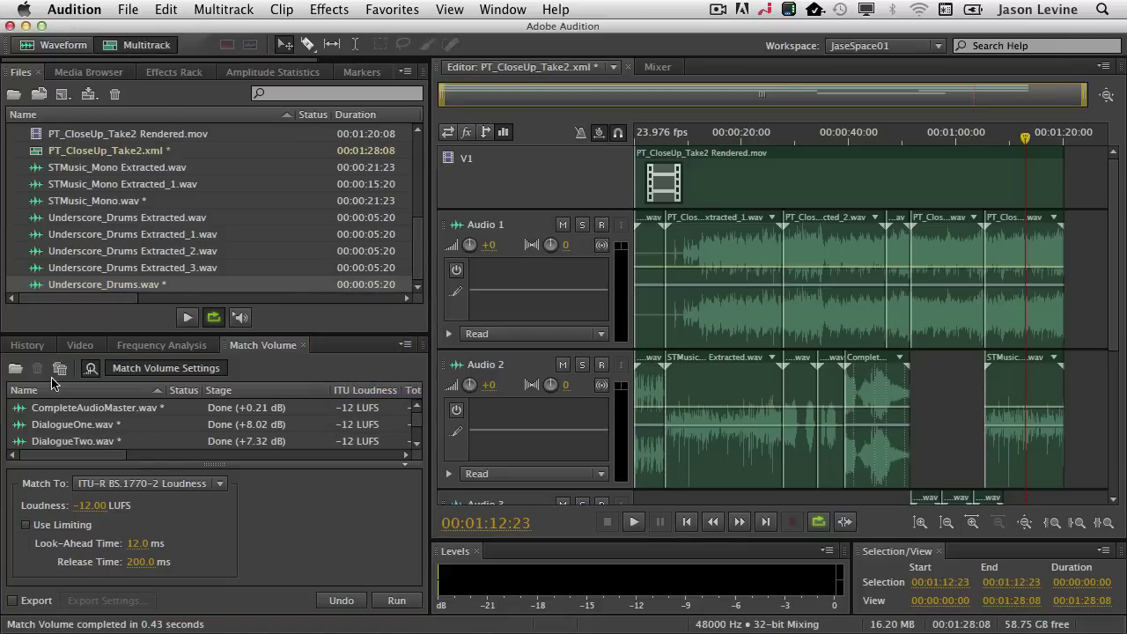
Match the Audio 1 dialogue clip's volume to -23 LUFS ITU loudness, applying -9.34 dB gain.
left_click(81, 345)
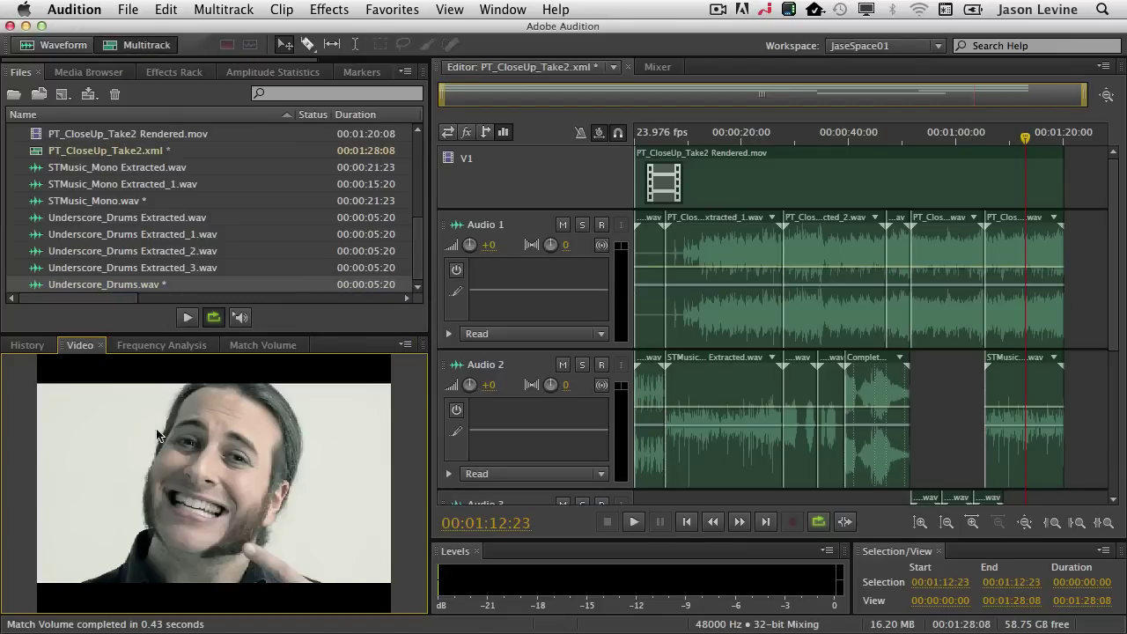
left_click(253, 347)
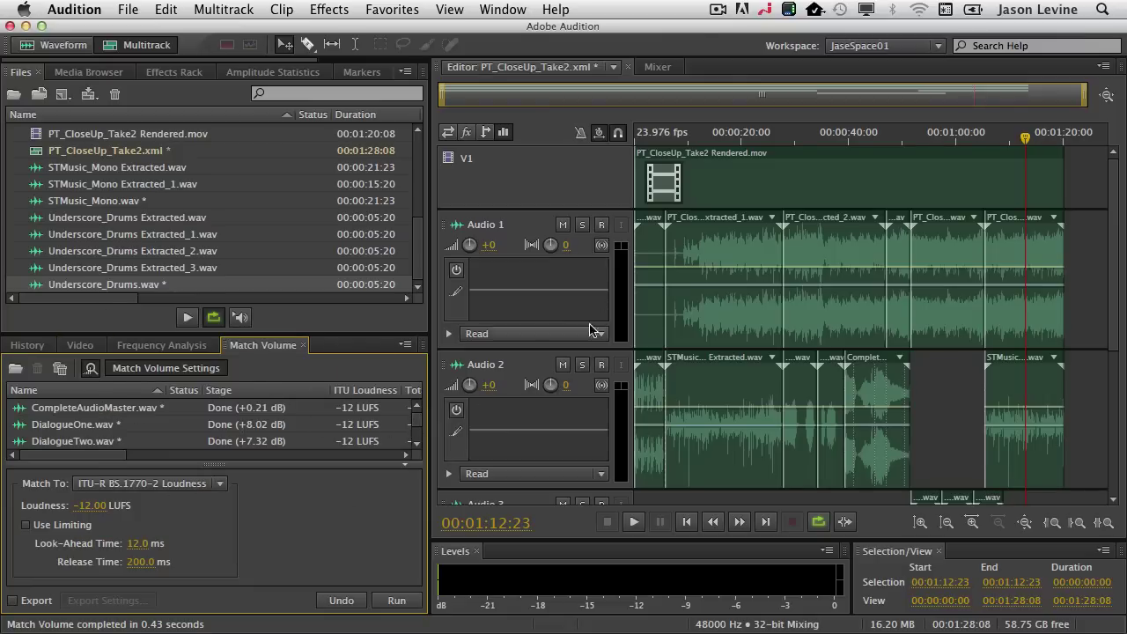
left_click(727, 254)
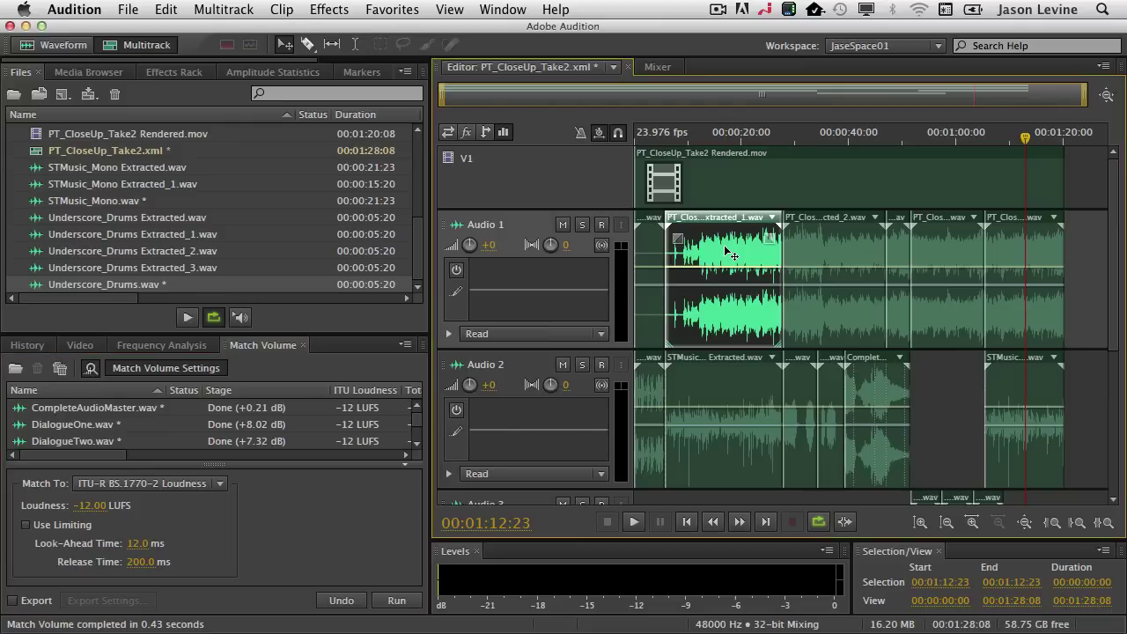
left_click(199, 9)
mouse_move(319, 7)
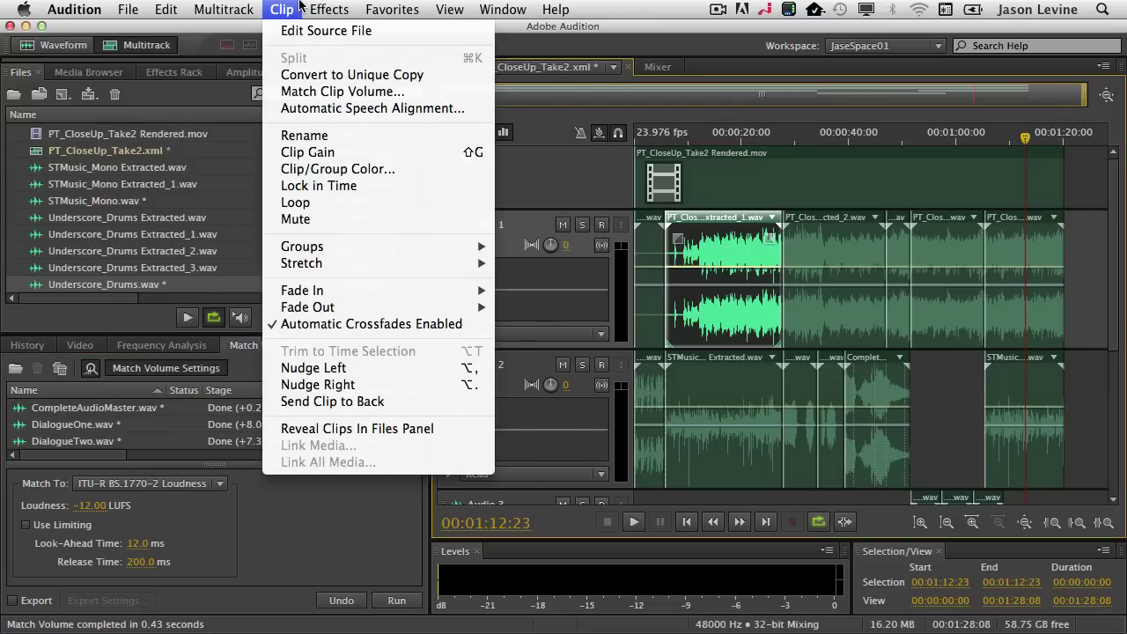
left_click(374, 91)
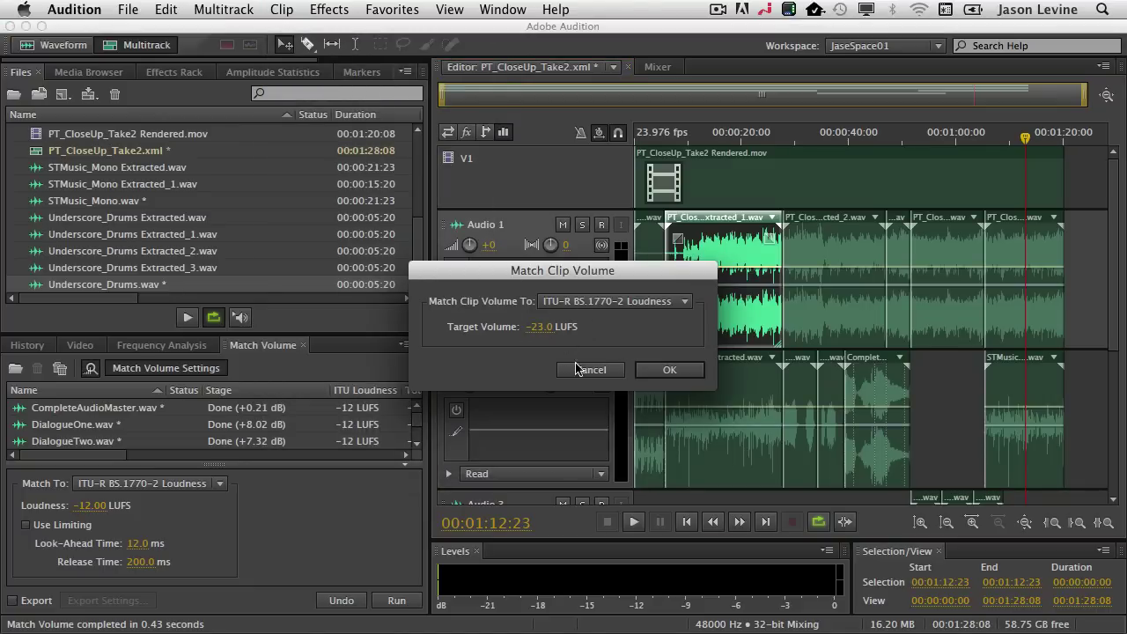
left_click(665, 368)
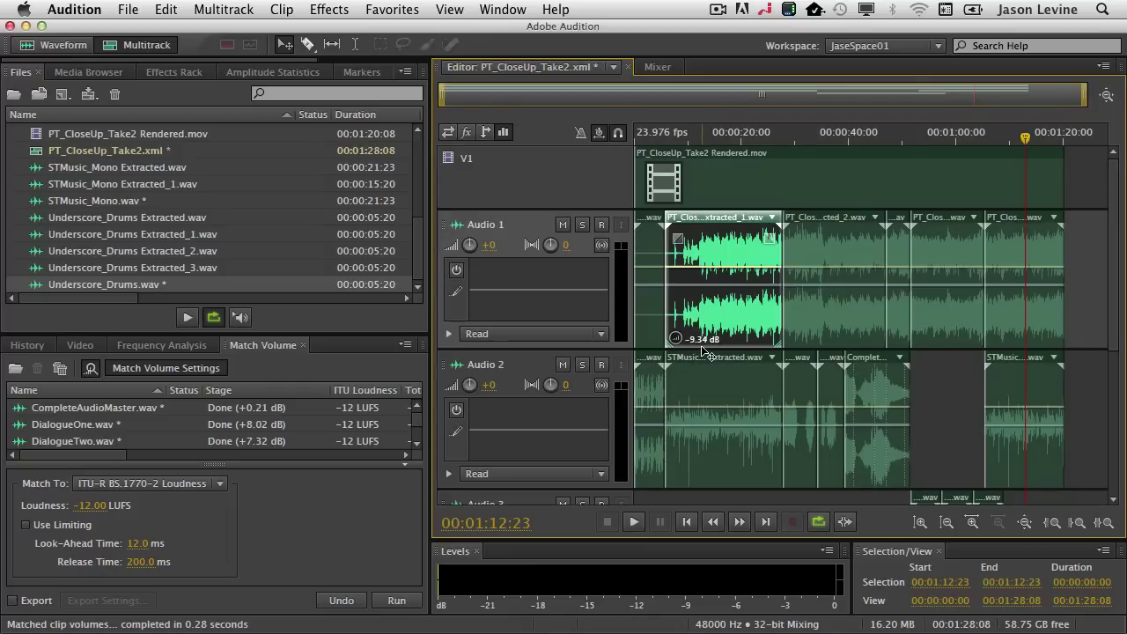
Open PT_CloseUp_Take2 Extracted_1.wav in the Waveform editor.
left_click(70, 46)
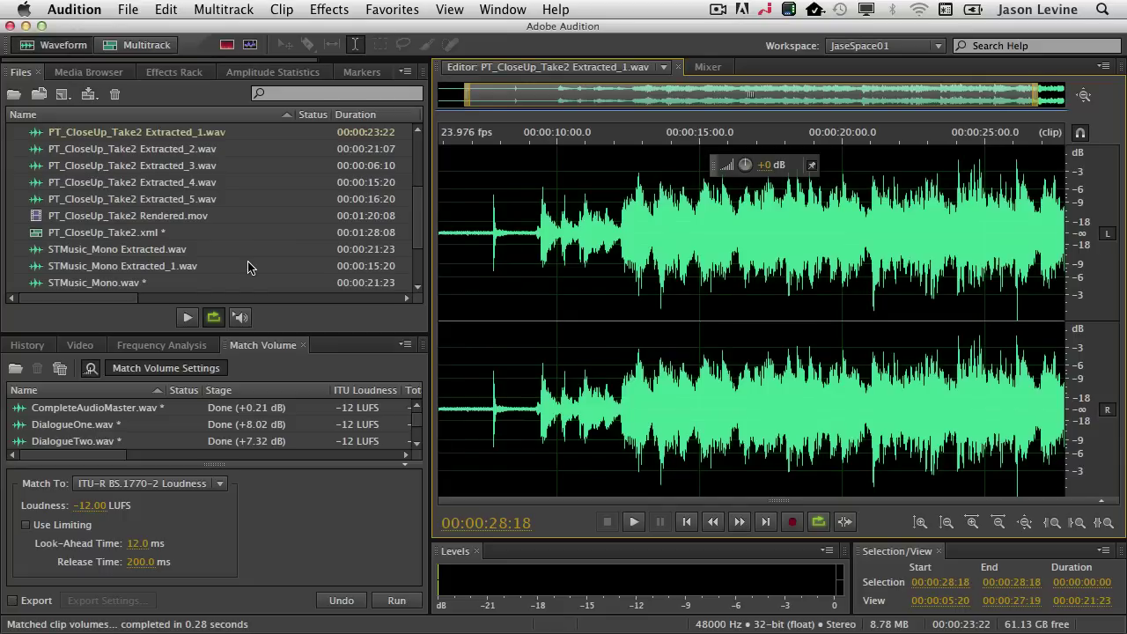